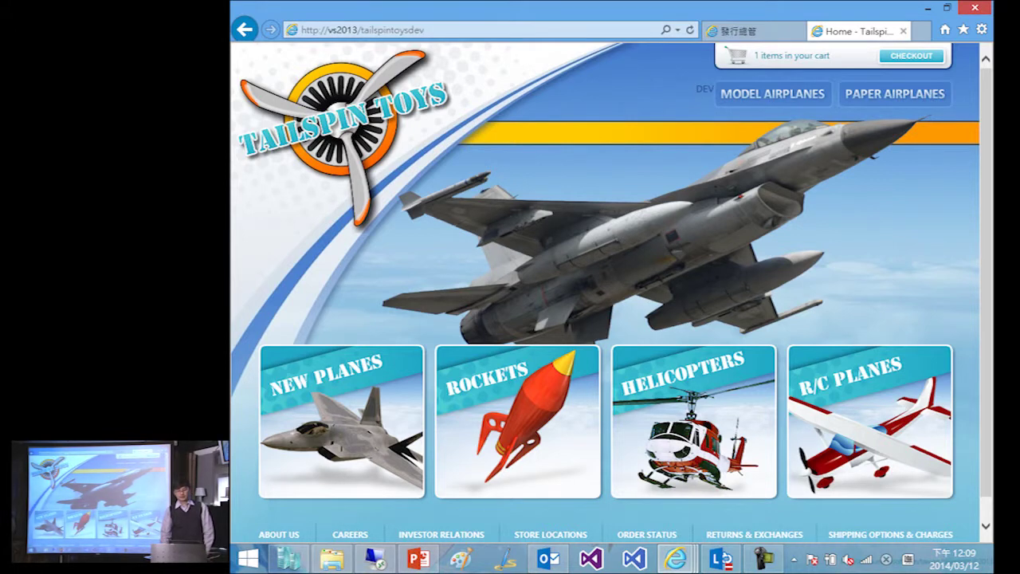
Step: View the Model Airplanes page of the Tailspin Toys dev site and return to the release approval list
left_click(773, 93)
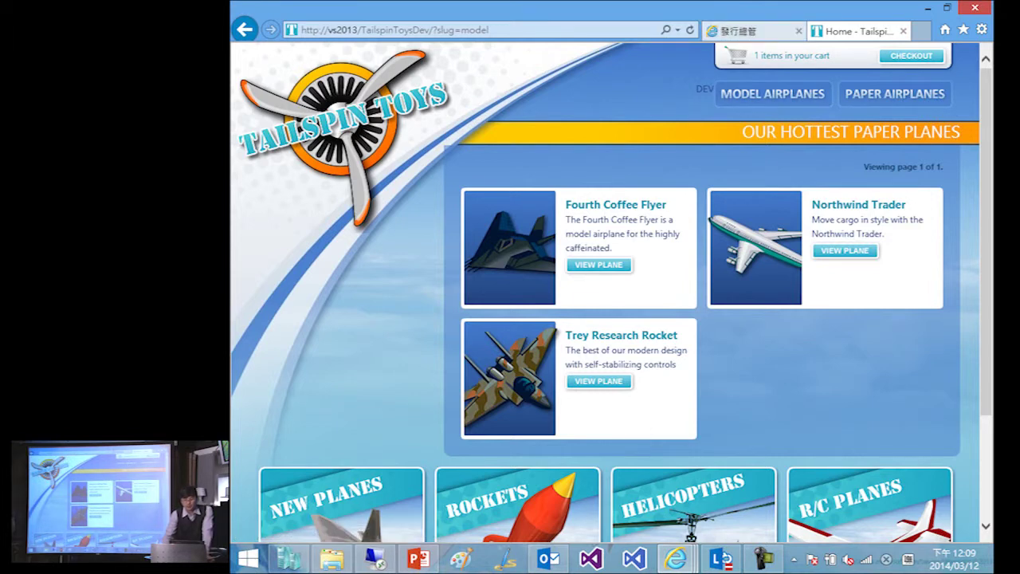
left_click(739, 30)
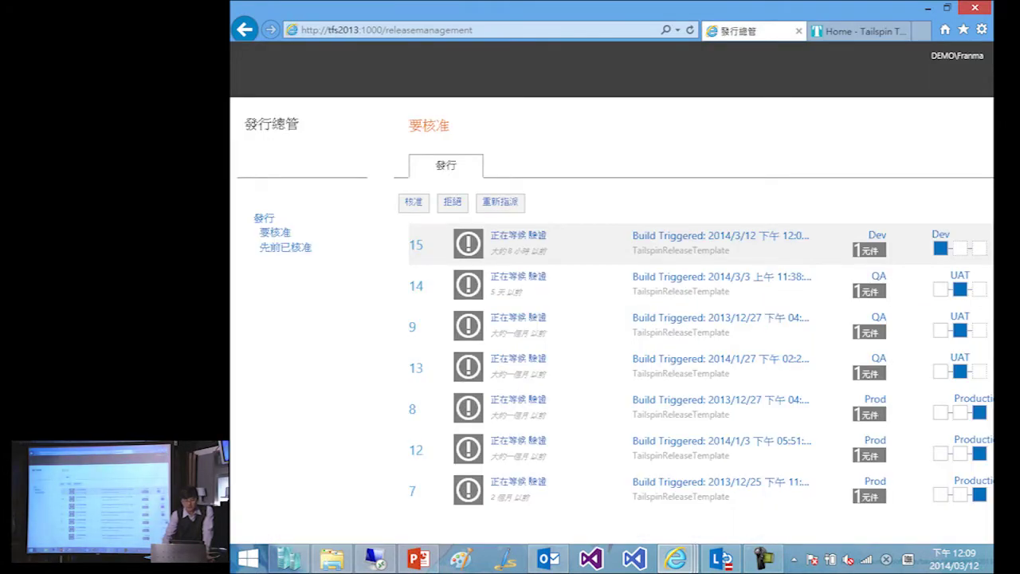
Step: Confirm the successful TailspinDev deployment of release 15 with the comment "Dev 功能驗證正常運作"
left_click(413, 202)
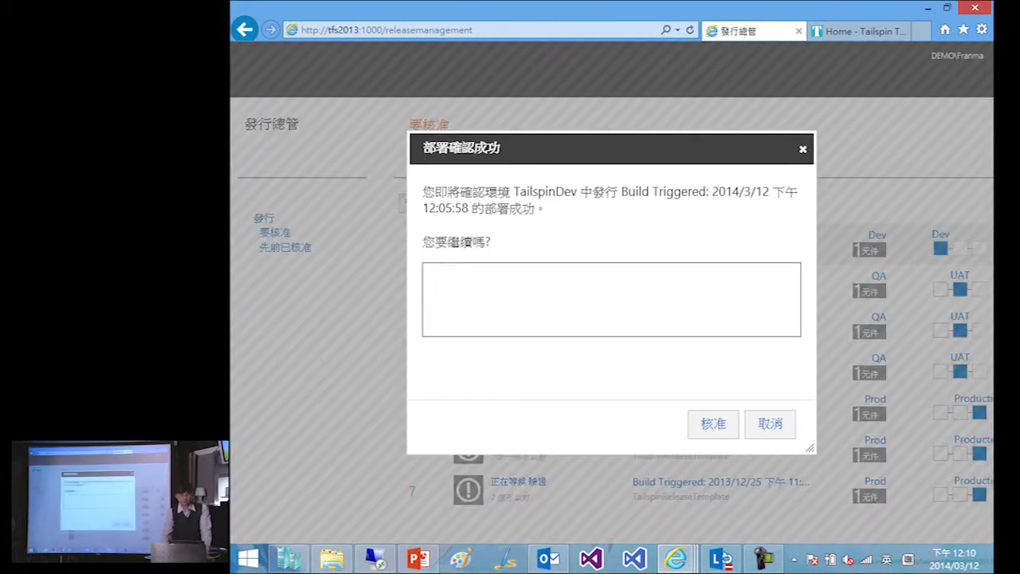
type("Dev")
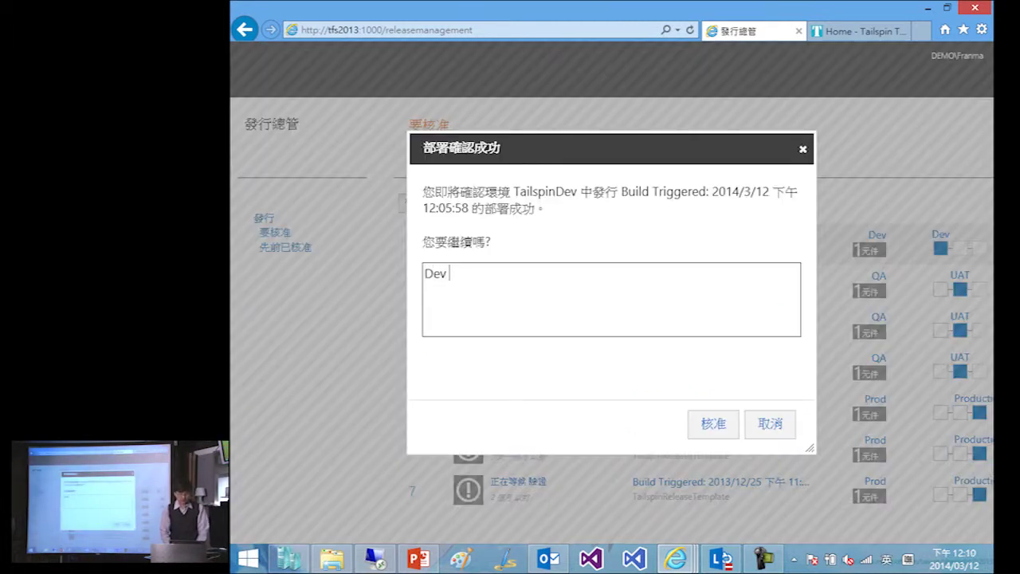
key("shift")
type("測試")
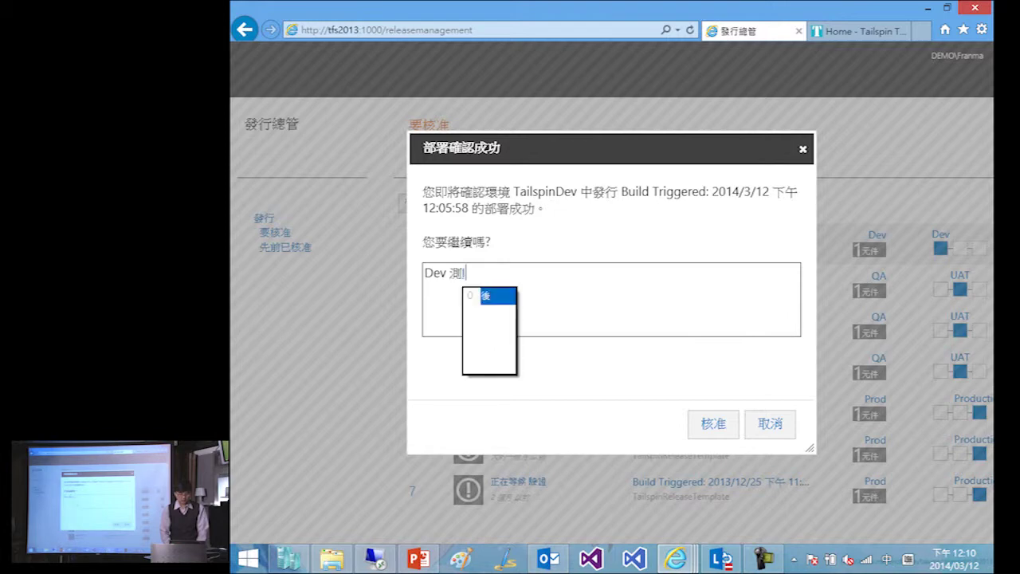
key("BackSpace")
key("BackSpace")
type("功能")
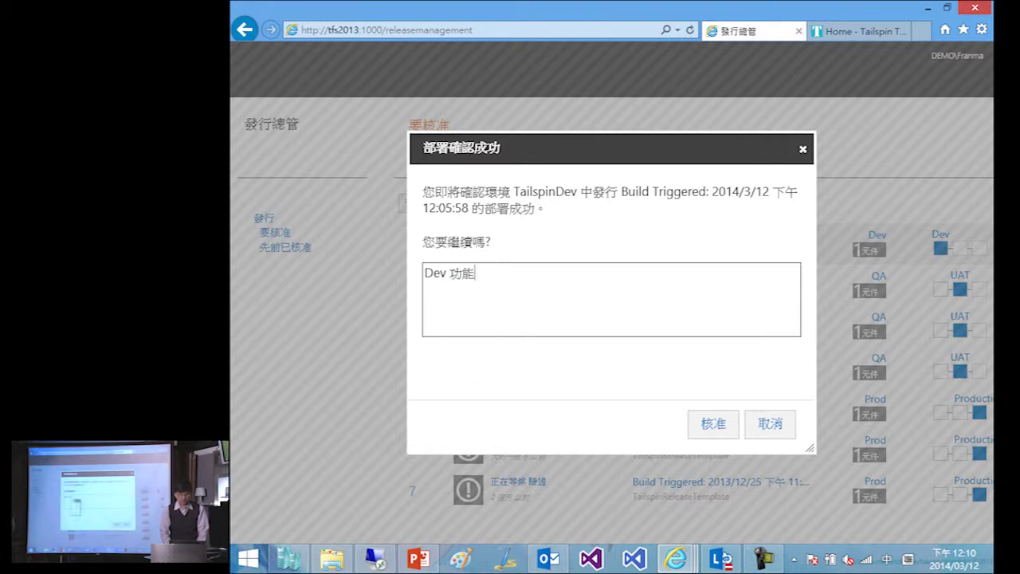
type("MFA驗證正常")
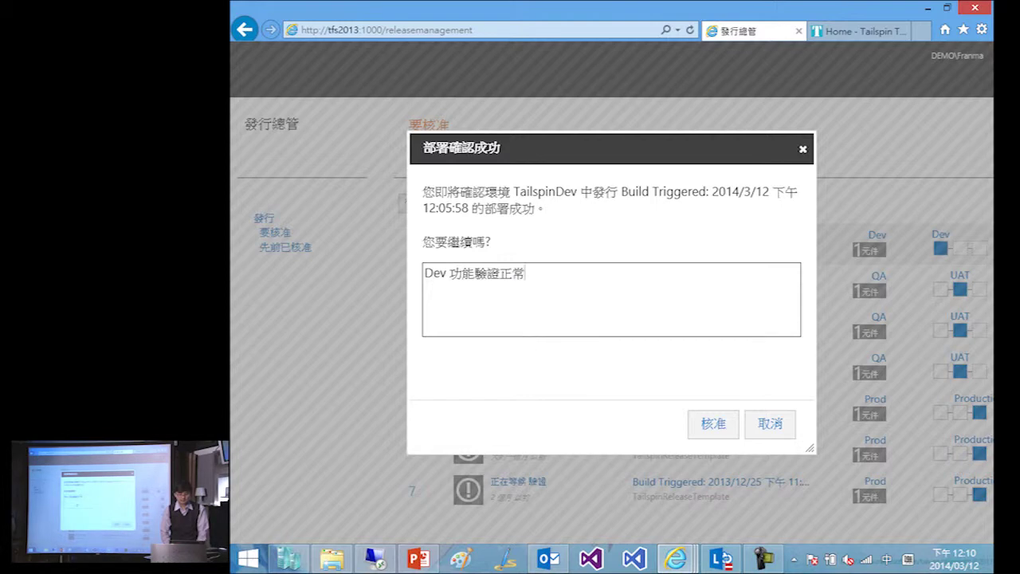
type("運作")
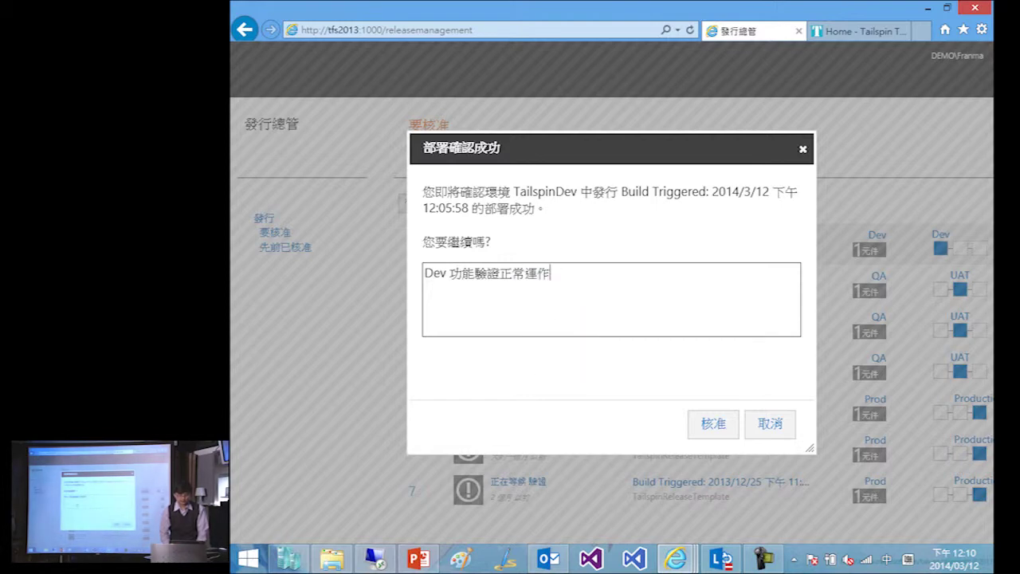
left_click(714, 424)
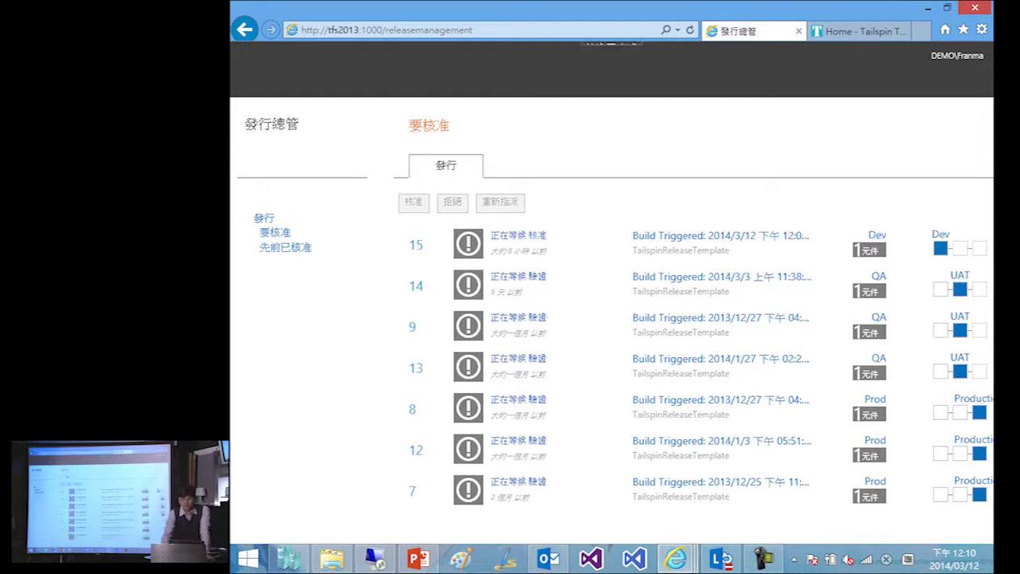
Step: Select release 15 and review the details of its Dev stage
left_click(699, 244)
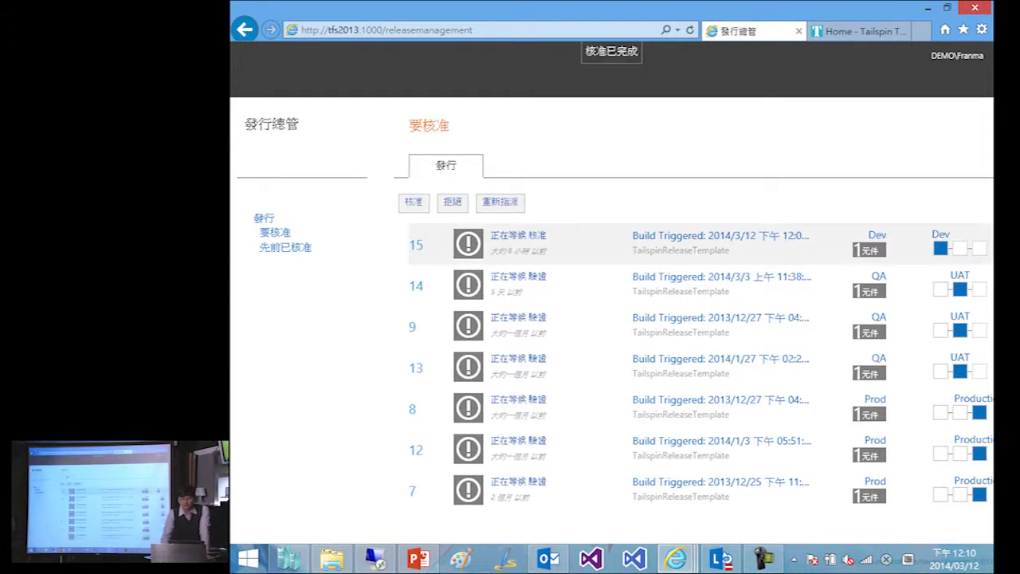
left_click(941, 248)
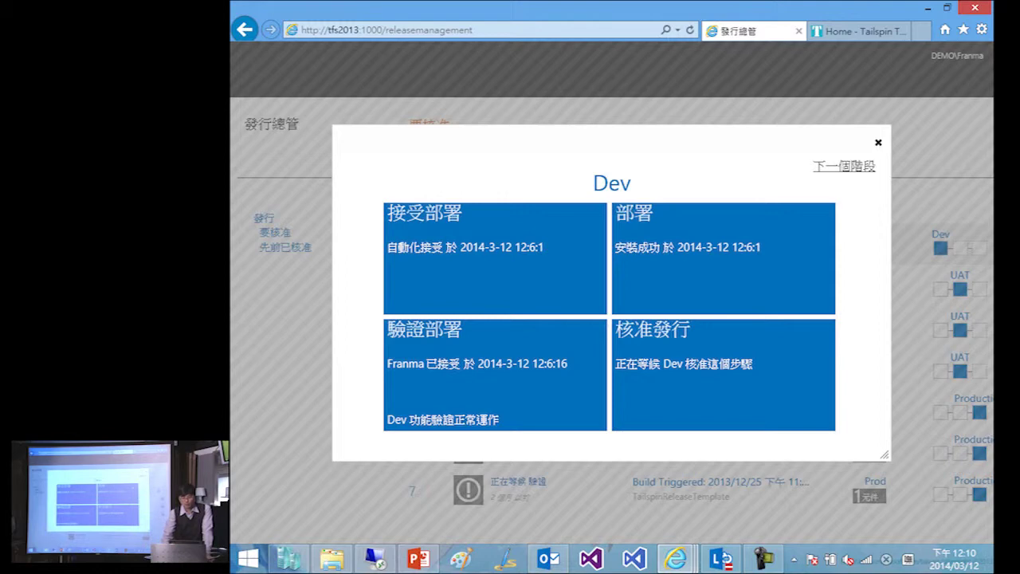
left_click(879, 142)
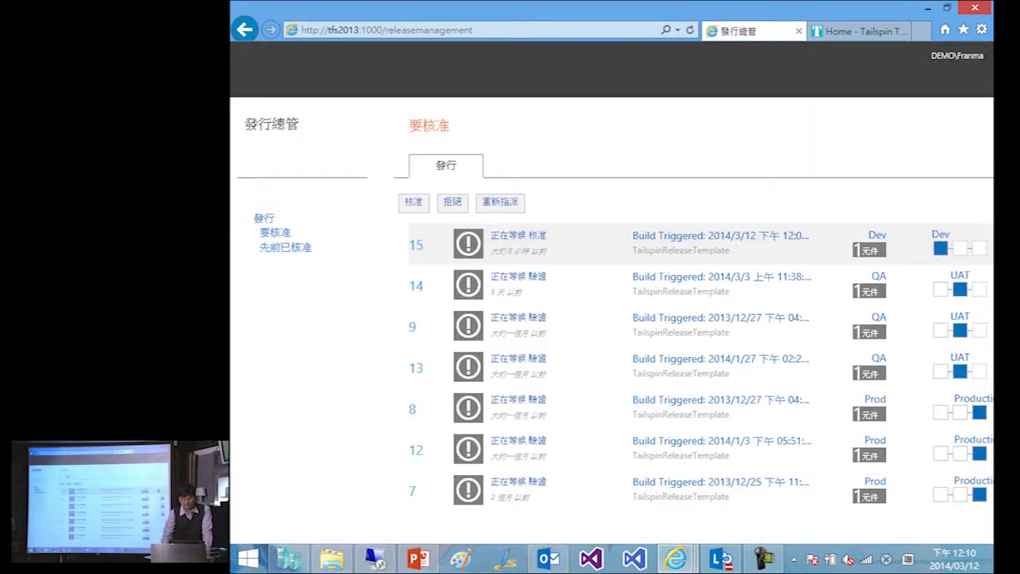
Step: Approve release 15 in TailspinDev with the comment "DEV 環境測試通過，我們可以佈到 UAT 進行下一階段的測試或驗證"
left_click(413, 201)
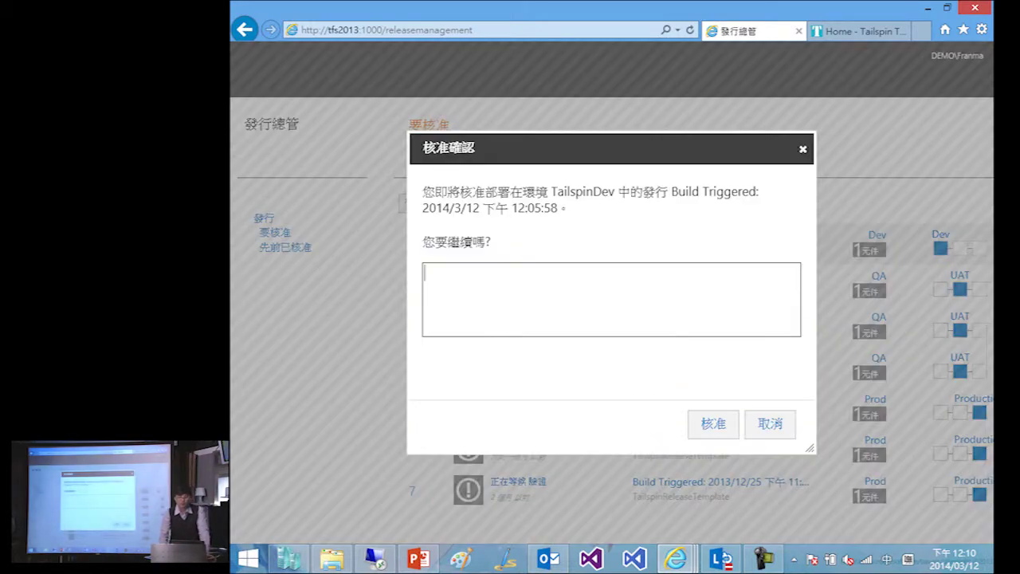
type("wmbk ax")
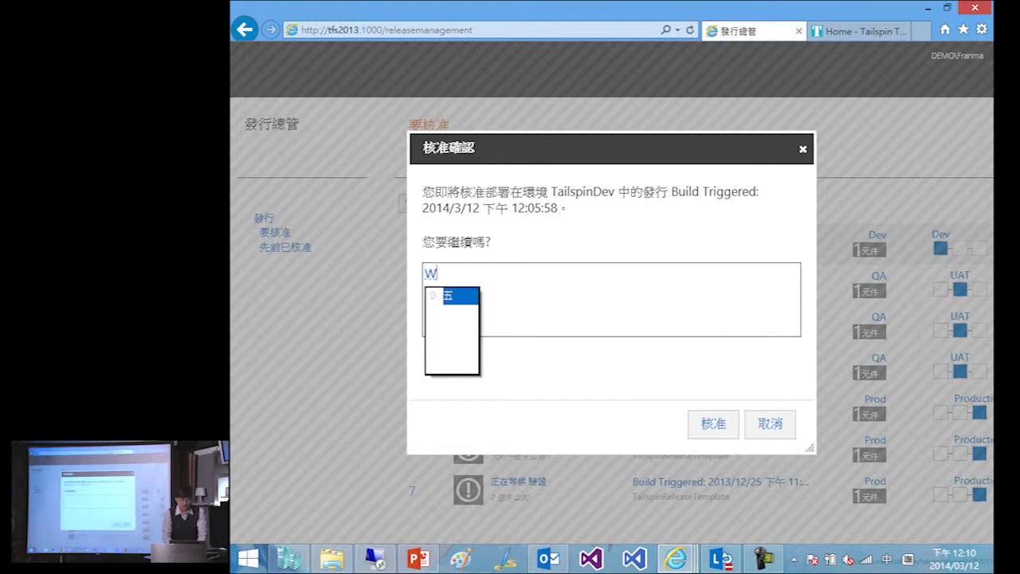
key("BackSpace")
key("BackSpace")
type("D")
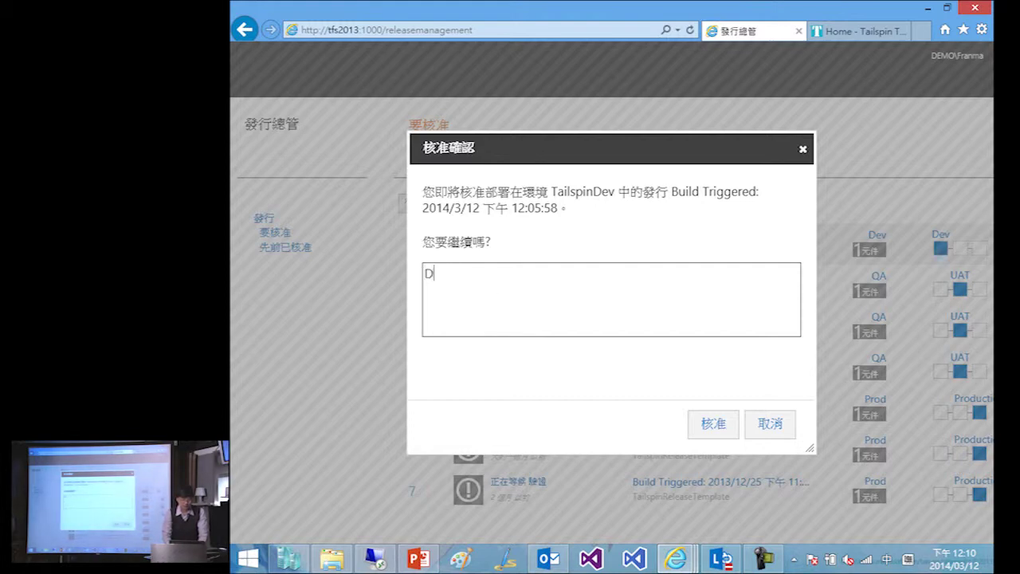
type("EV 環境測")
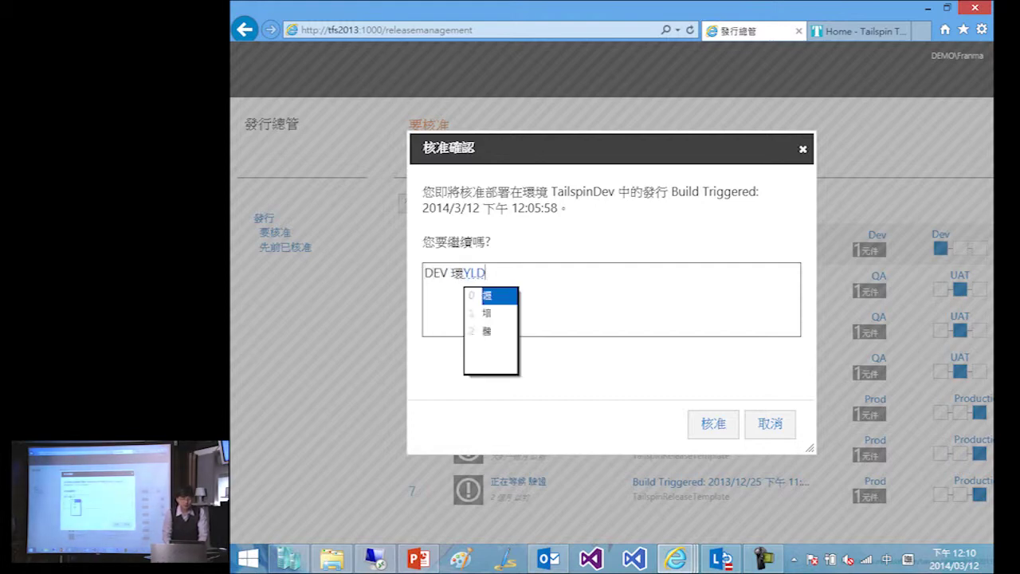
type("試通過，我")
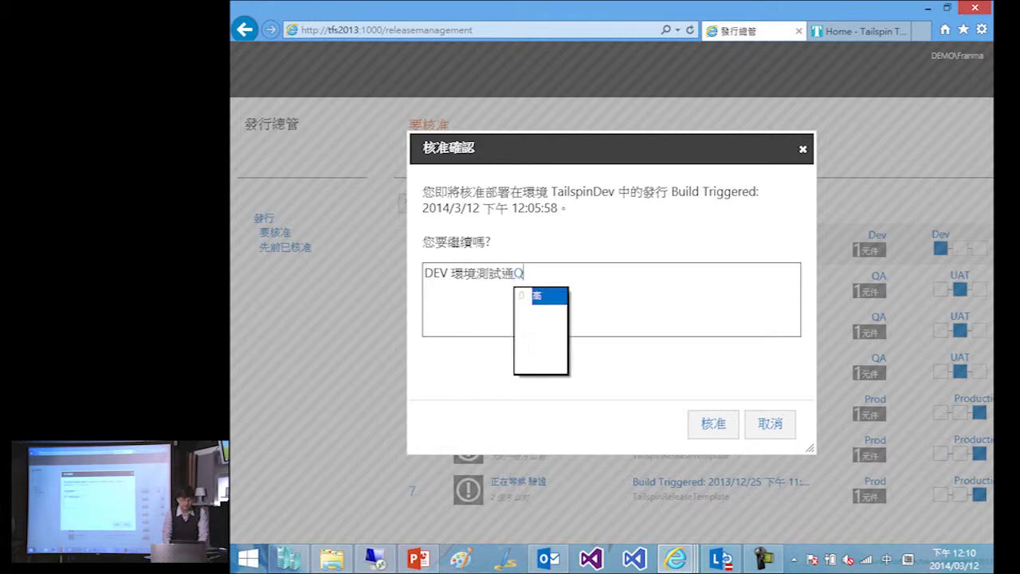
type("們可以")
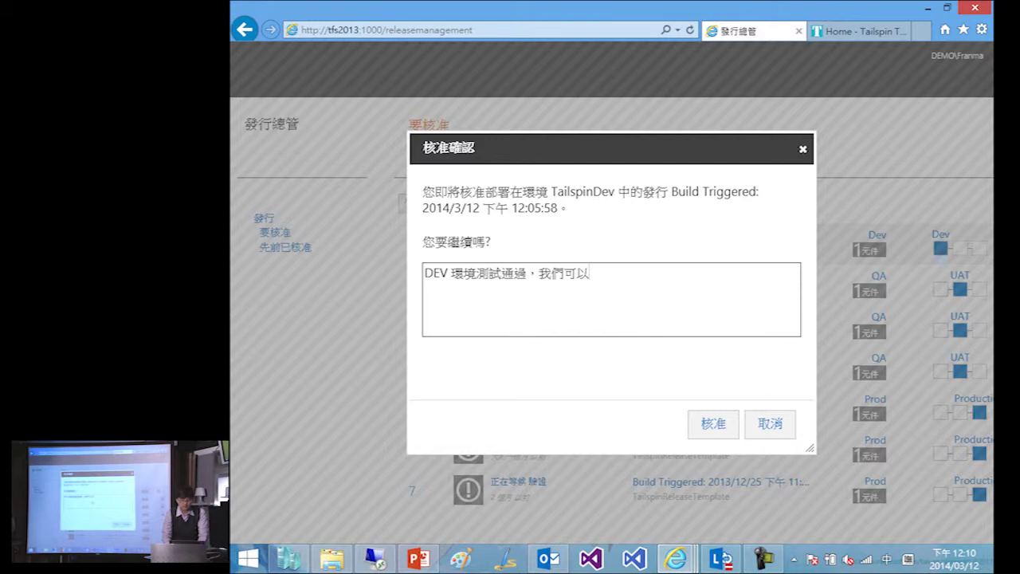
type("佈到 UA")
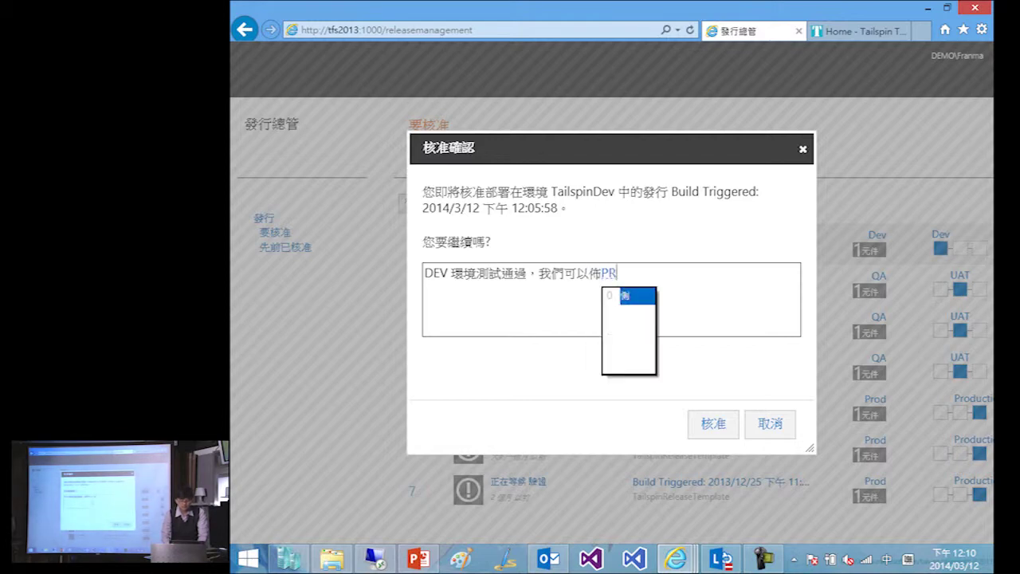
type("T AC")
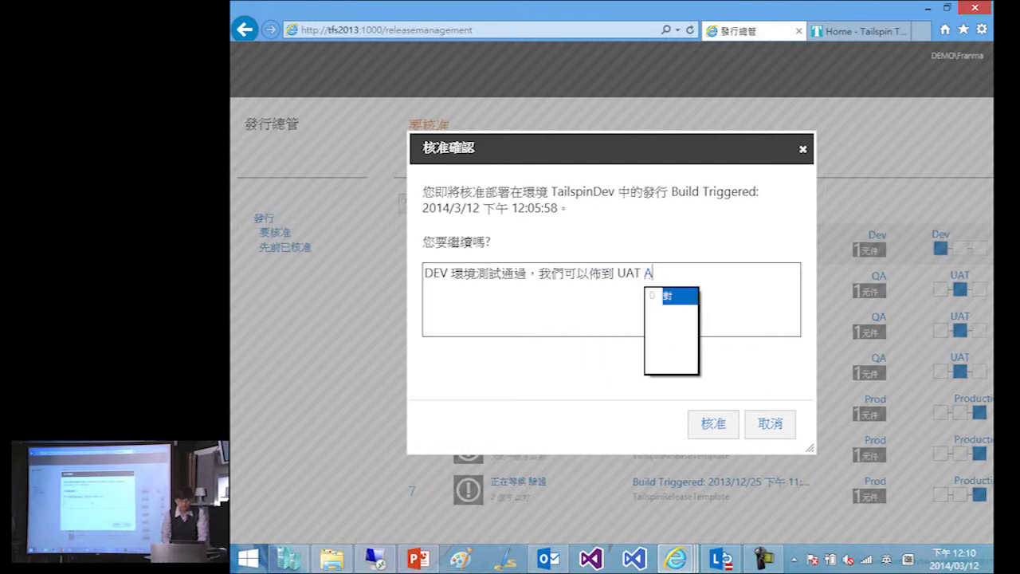
key("BackSpace")
key("BackSpace")
type("進")
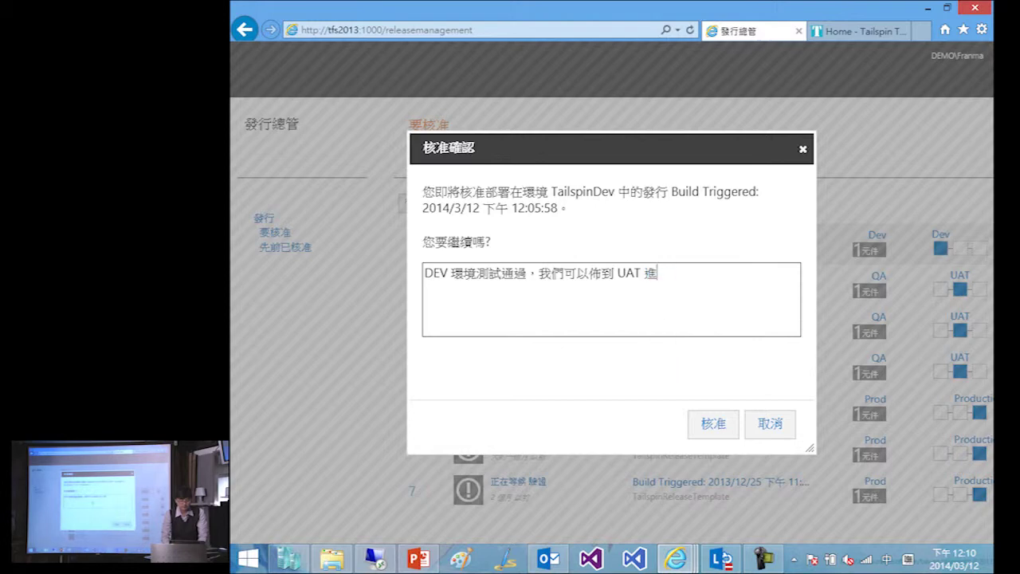
type("行FA下一階段的W")
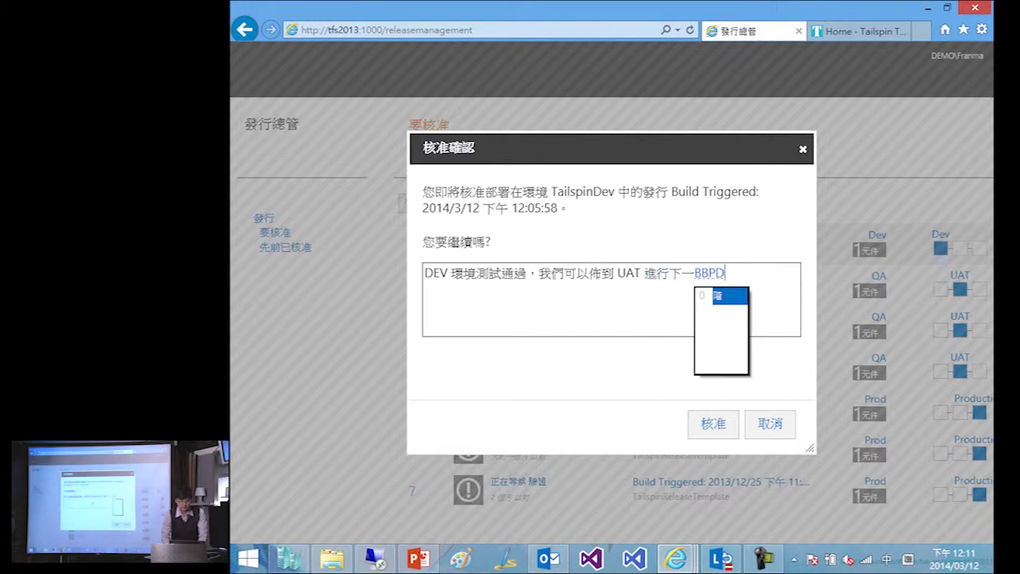
type("測試")
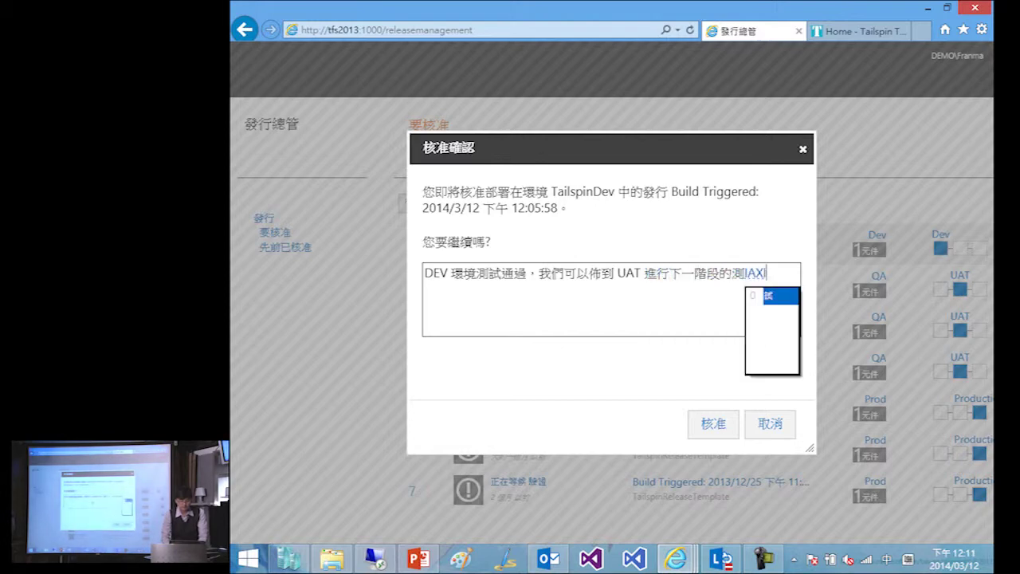
type("或驗證")
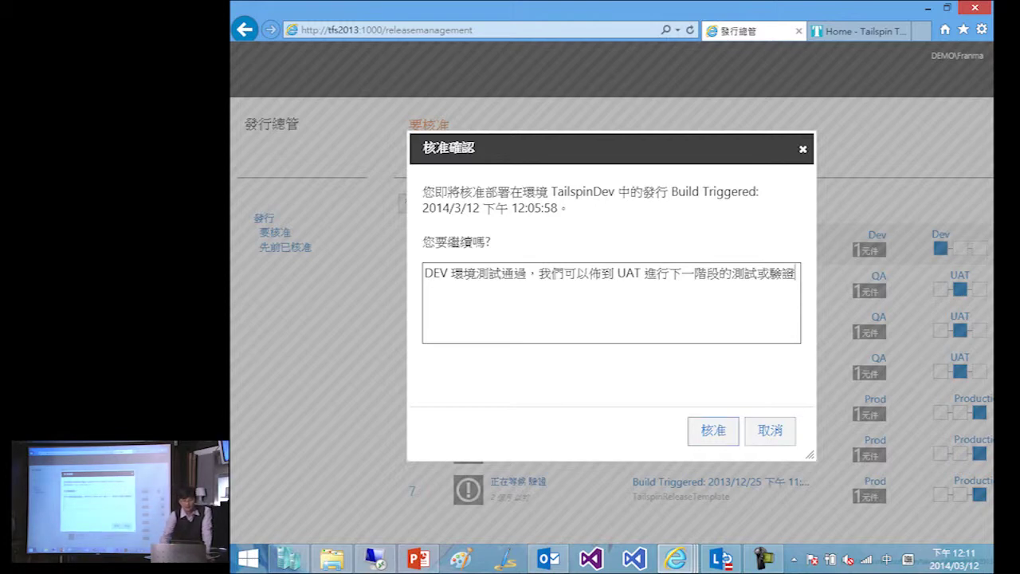
left_click(713, 431)
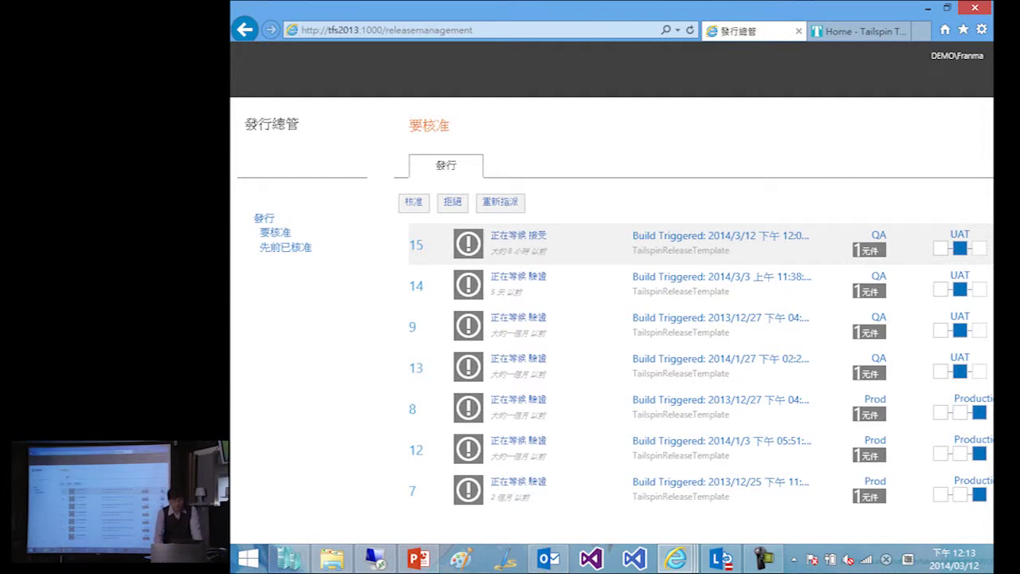
Step: Review the UAT stage details of release 15
left_click(960, 248)
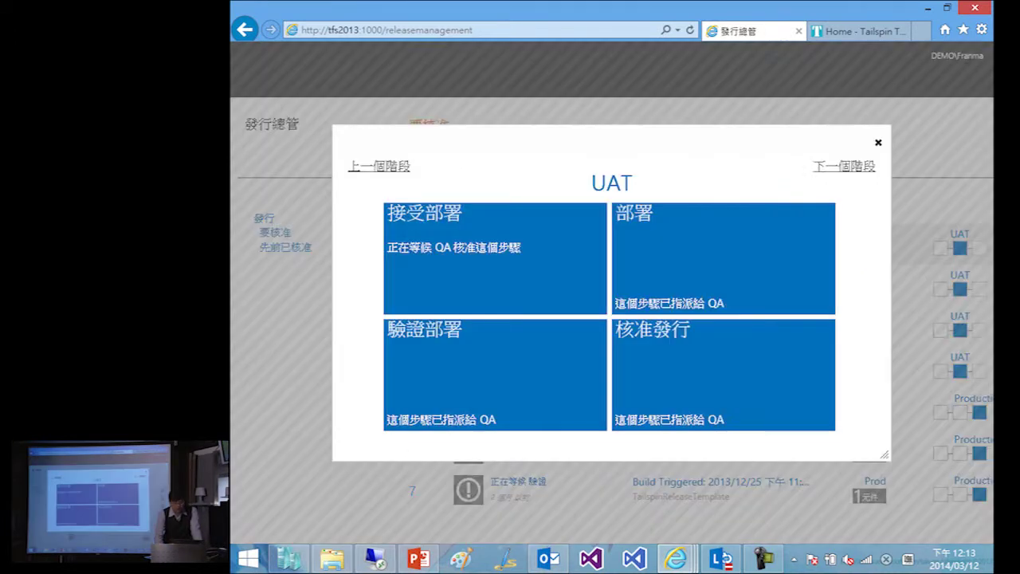
left_click(879, 142)
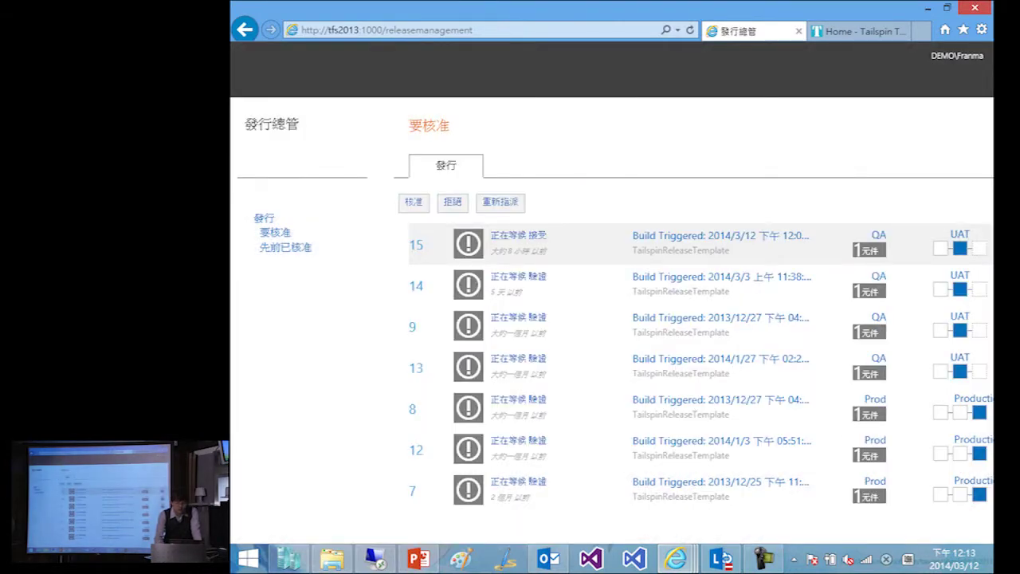
Step: Switch to the vs2013 remote desktop, refresh Default Web Site in IIS Manager to check its deployed applications, and return to the approval list
left_click(375, 558)
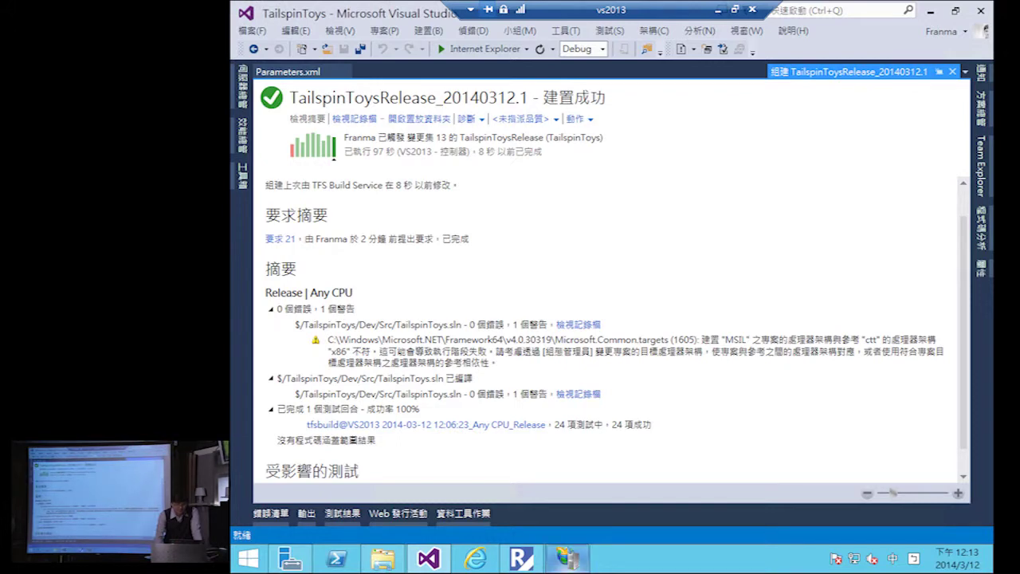
left_click(568, 558)
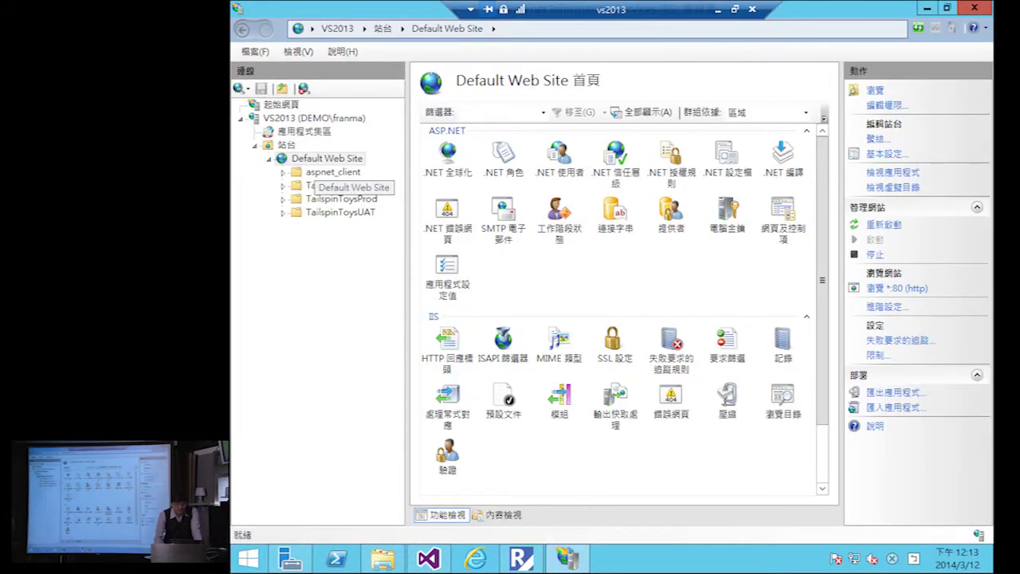
key("F5")
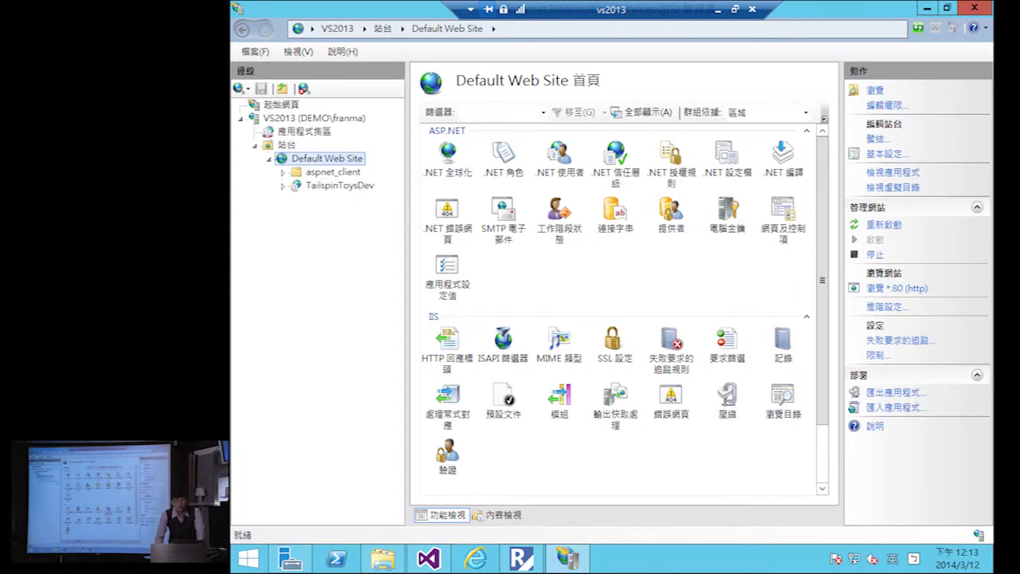
left_click(717, 9)
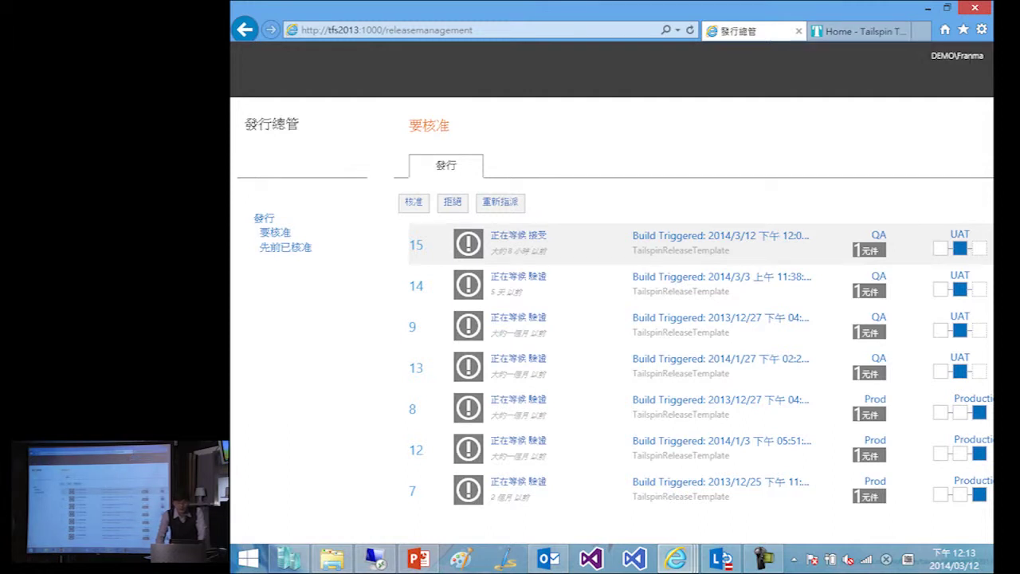
Step: Recheck the step assignments in release 15's UAT stage
left_click(960, 248)
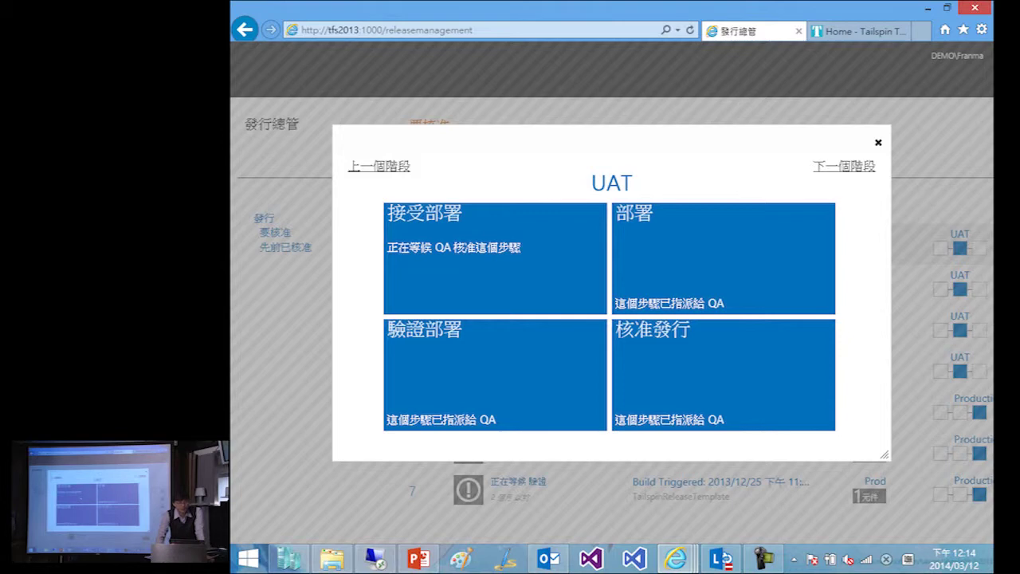
left_click(878, 142)
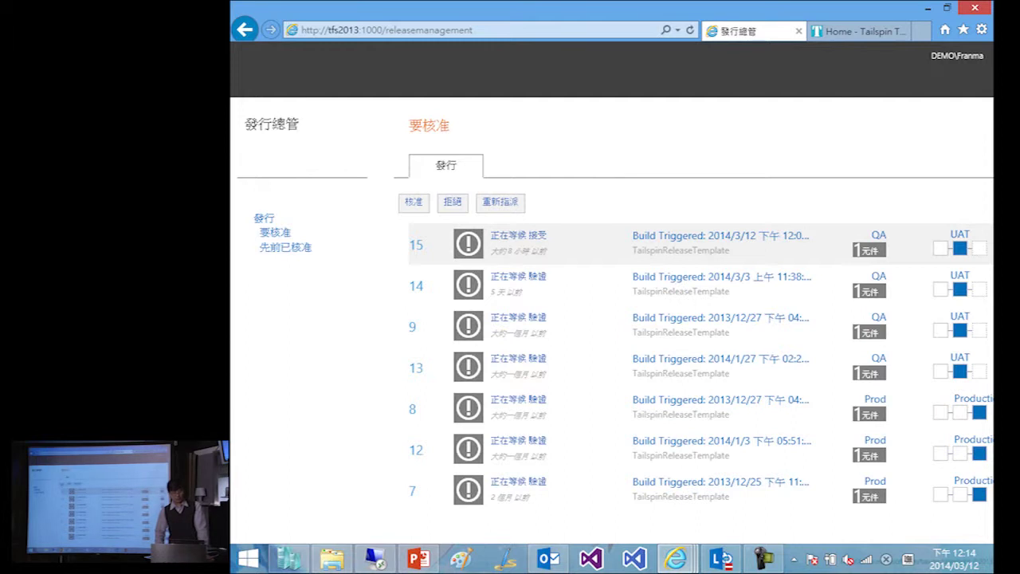
Step: Open the acceptance of release 15 for TailspinUAT and enter the comment "下午 3 點可以開始測試新版本"
left_click(414, 203)
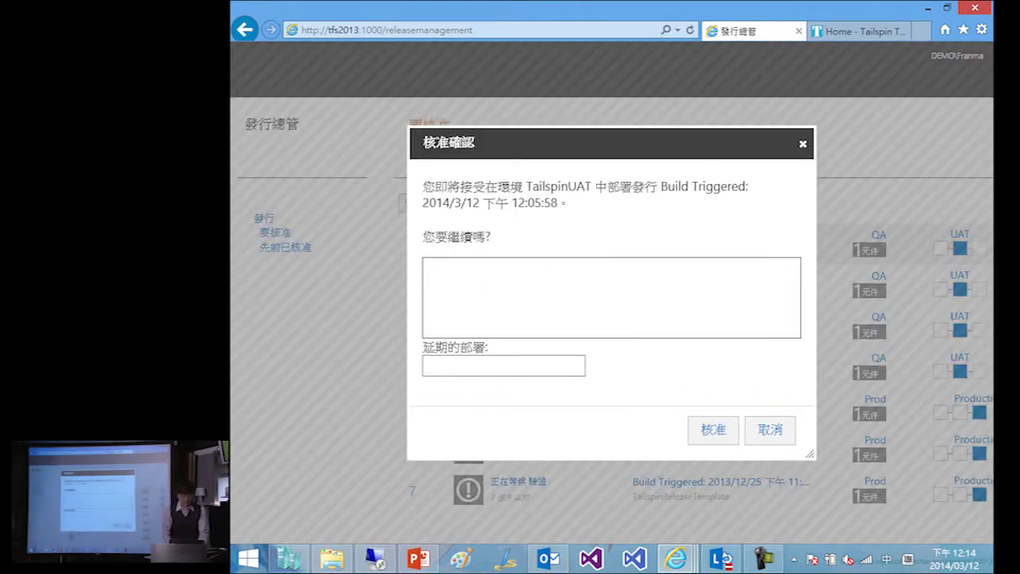
type("下午 3 點")
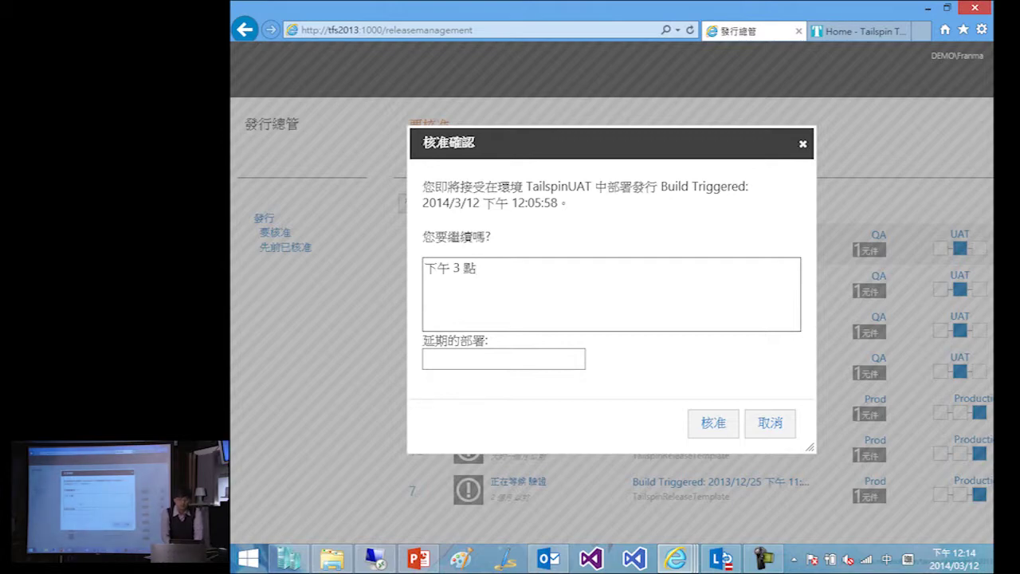
type("可以")
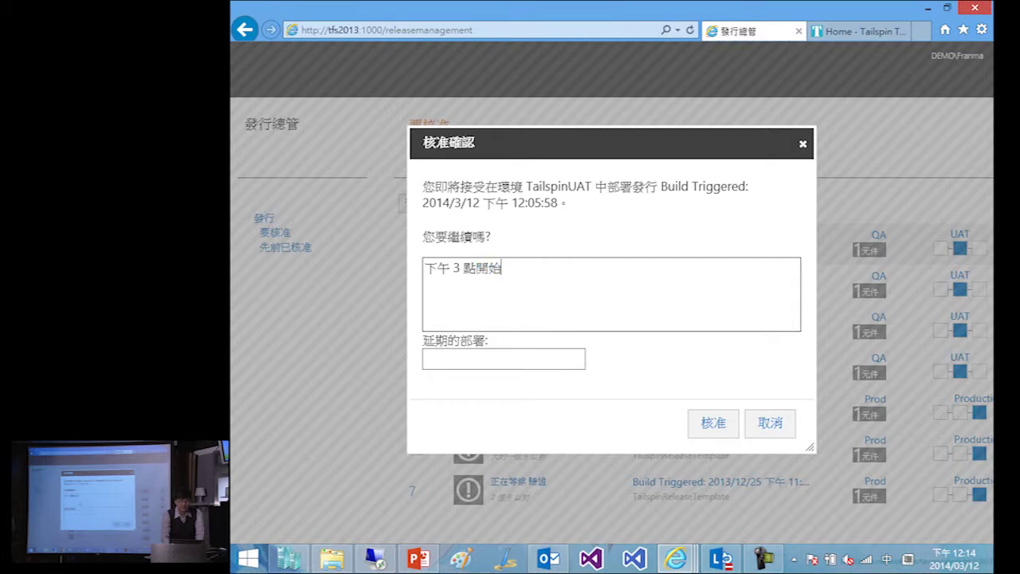
type("開始")
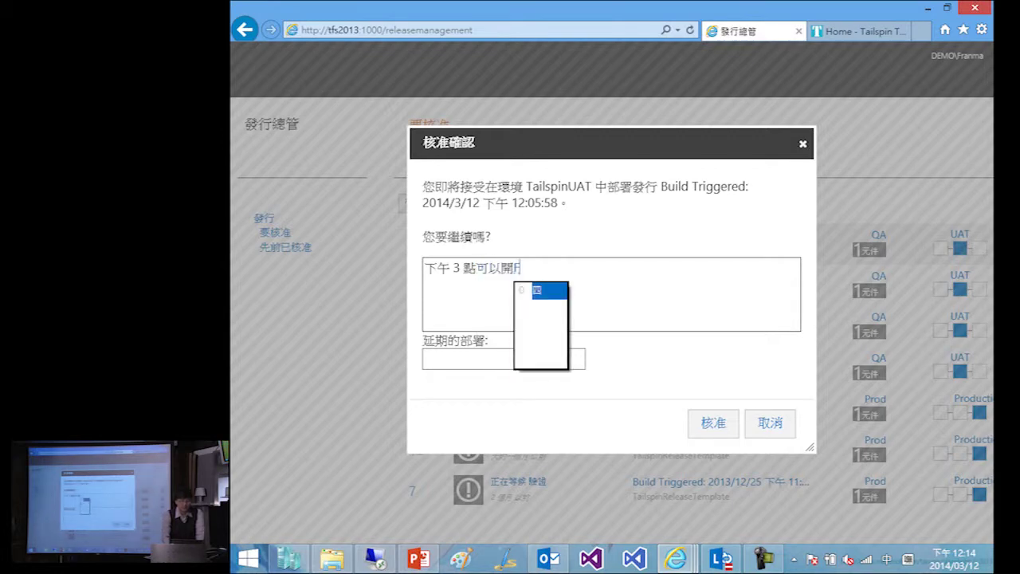
type("測試L")
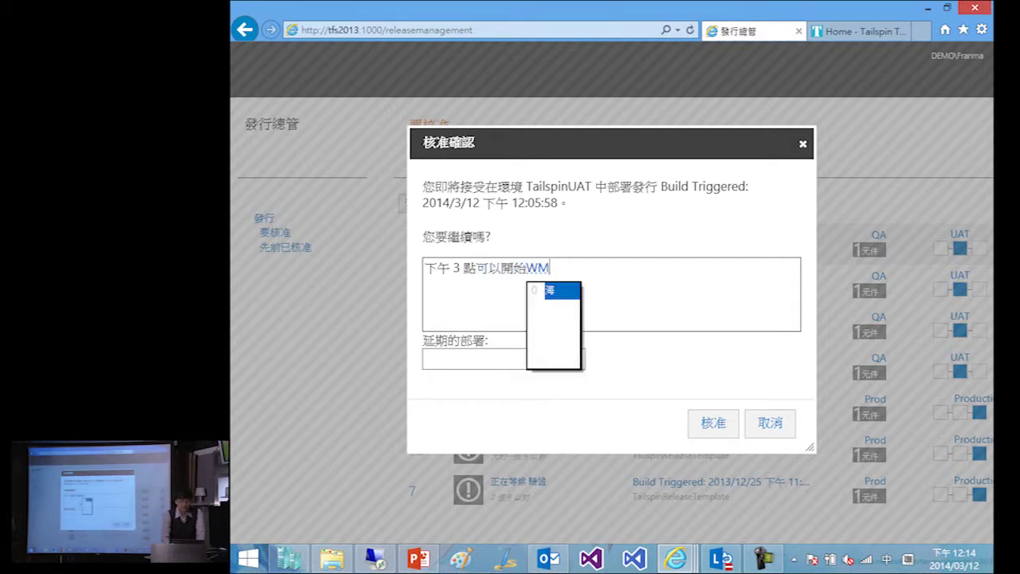
type("新版本")
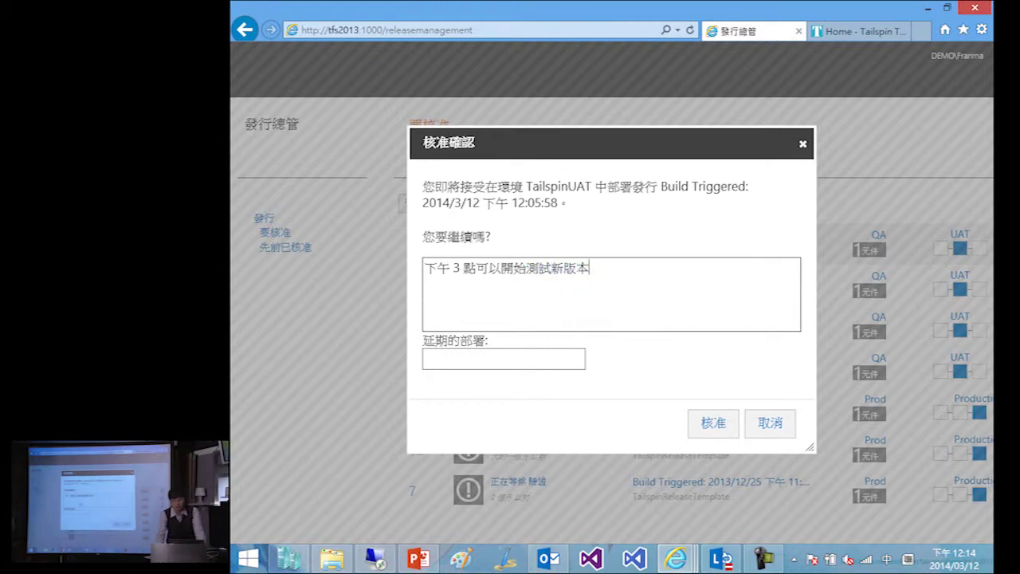
left_click(503, 359)
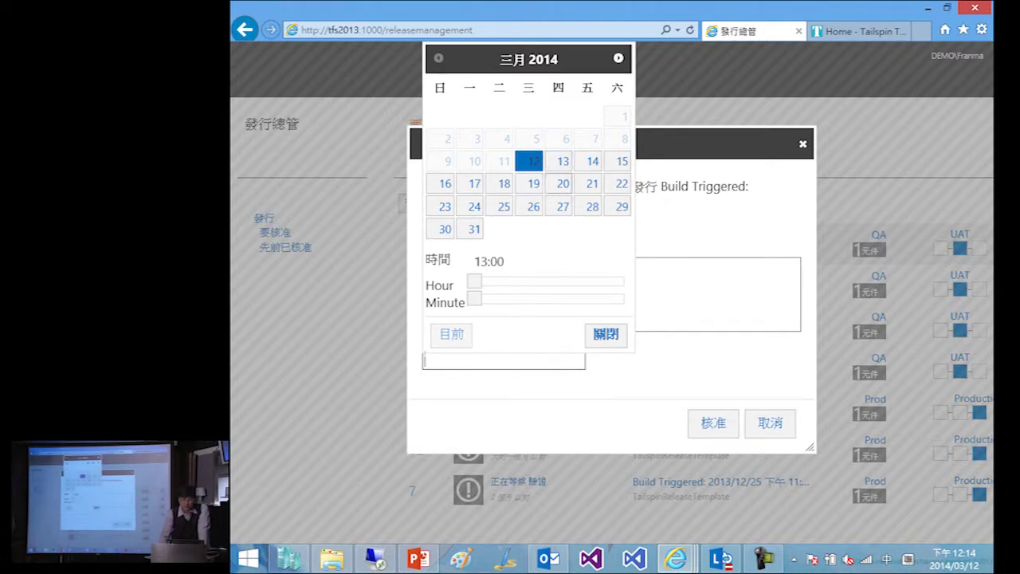
left_click_drag(475, 280, 509, 281)
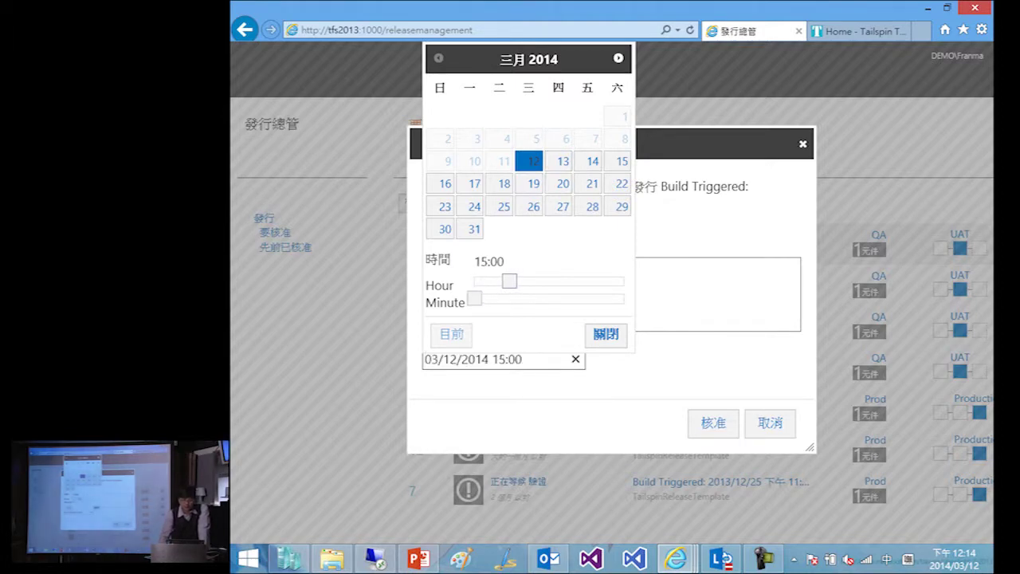
left_click(606, 334)
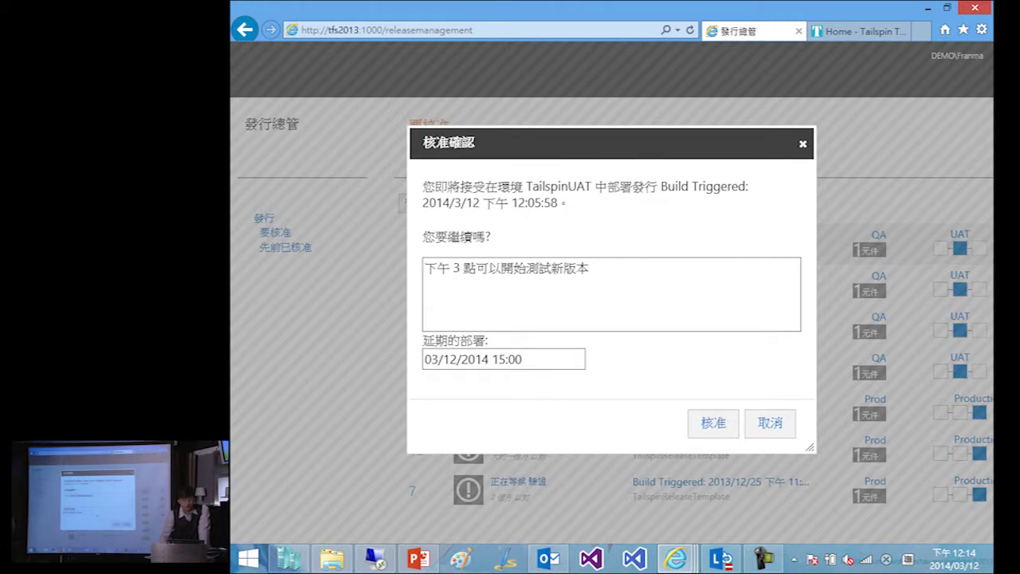
left_click(550, 359)
left_click(576, 360)
left_click(606, 334)
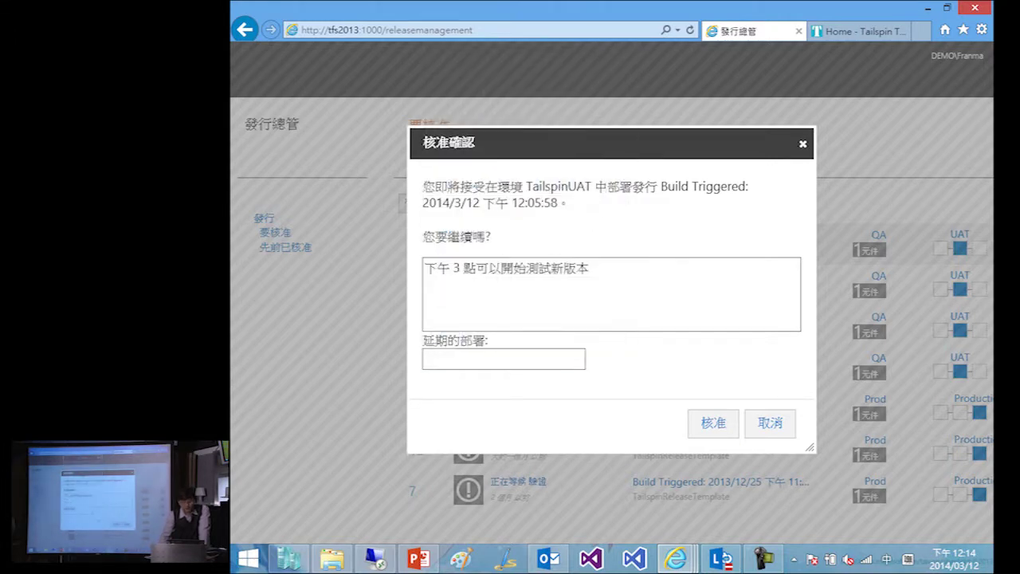
Step: Confirm the acceptance of release 15's deployment to TailspinUAT with no deferred deployment time
left_click(714, 423)
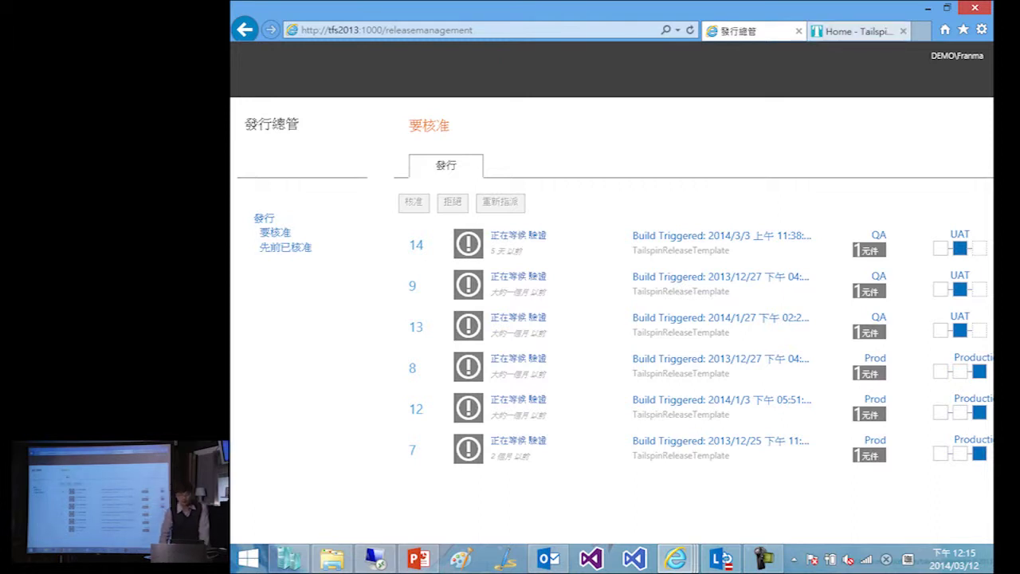
left_click(858, 31)
left_click(395, 30)
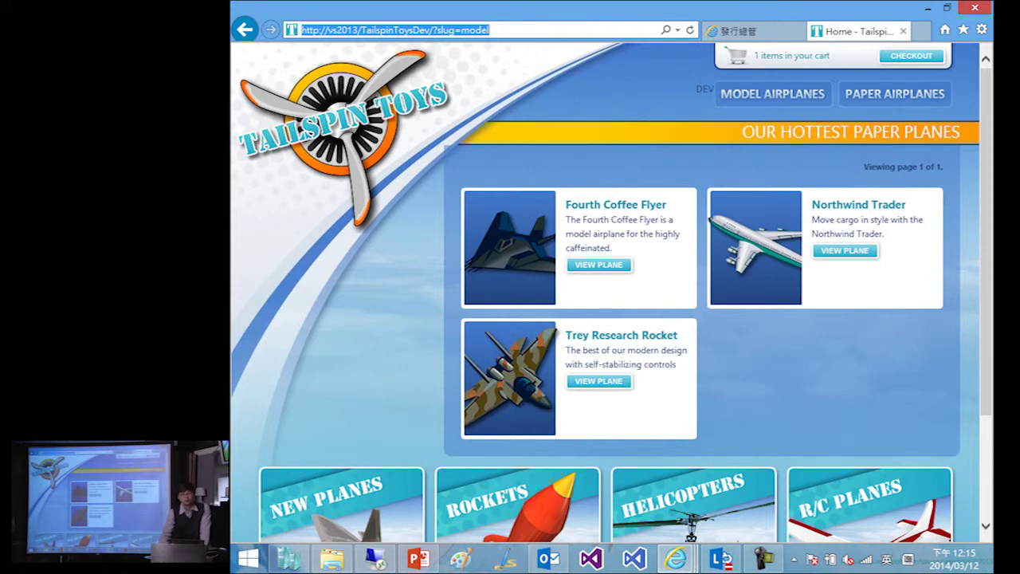
left_click_drag(413, 30, 489, 30)
key("BackSpace")
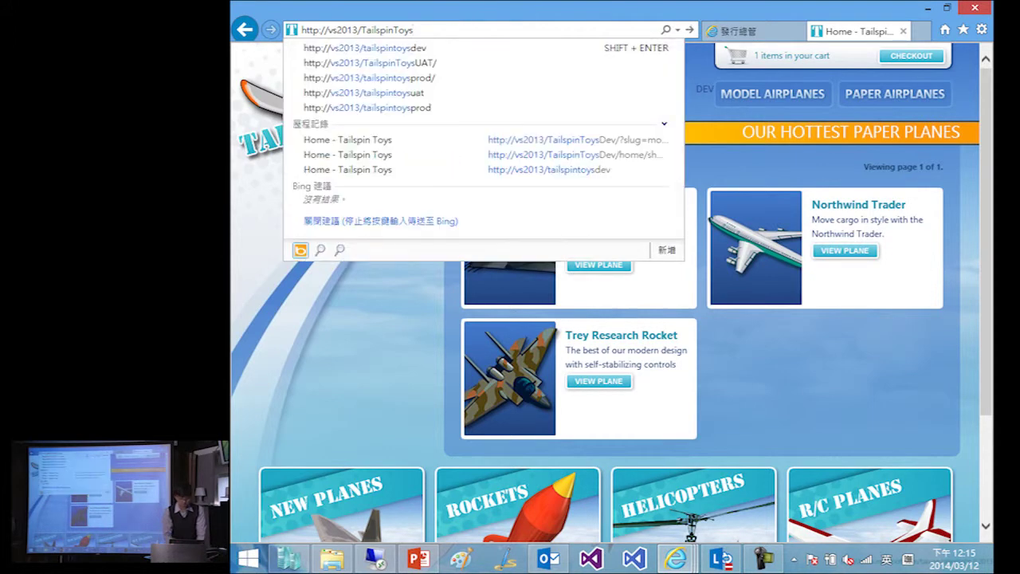
type("UAT/")
key("Return")
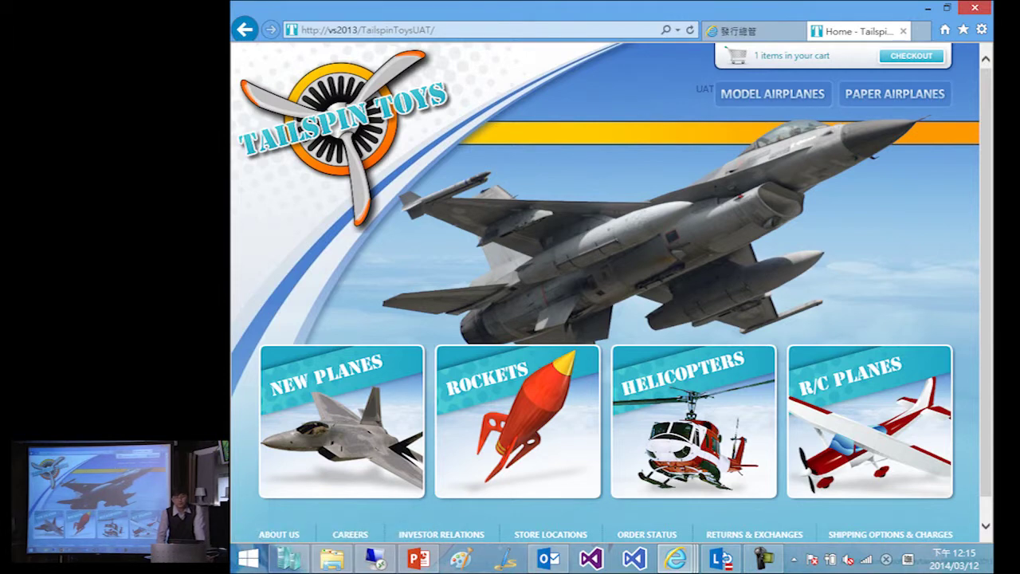
Step: Switch to the vs2013 remote desktop, refresh Default Web Site in IIS Manager, select TailspinToysUAT, and return to the browser
left_click(375, 558)
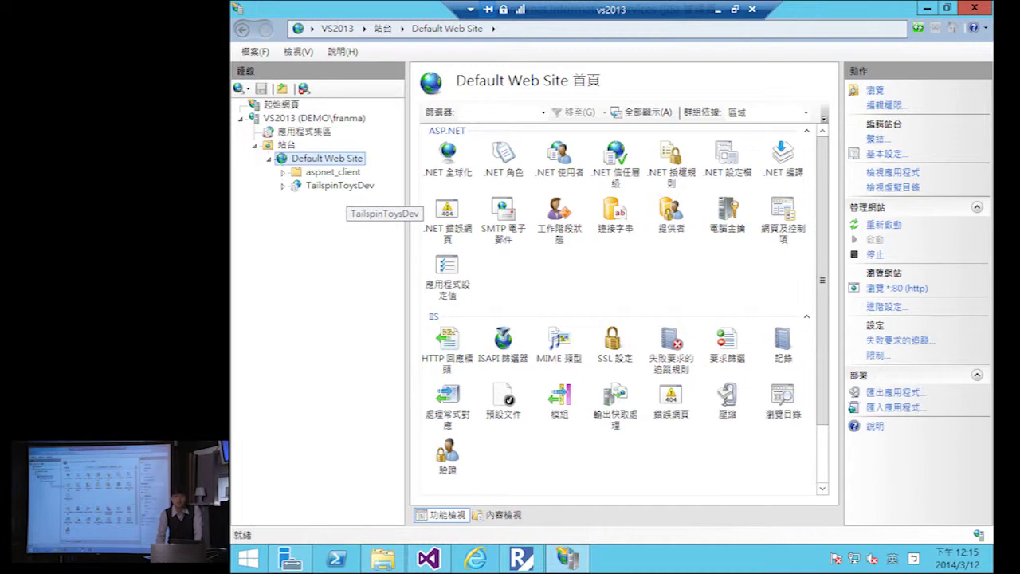
key("F5")
left_click(339, 200)
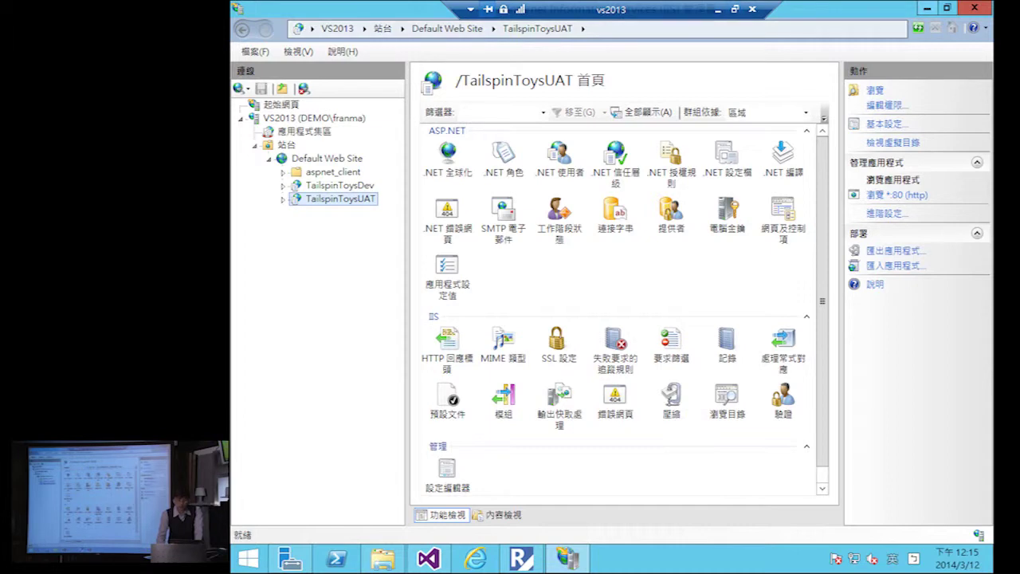
left_click(718, 9)
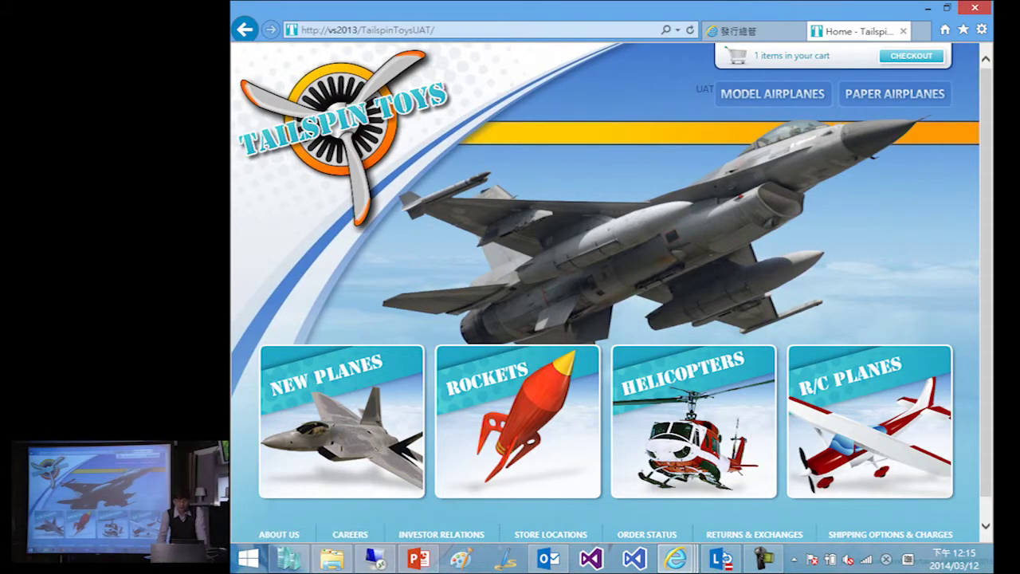
Step: Return to the release approval list and refresh it to check release 15's pending UAT validation
mouse_move(721, 558)
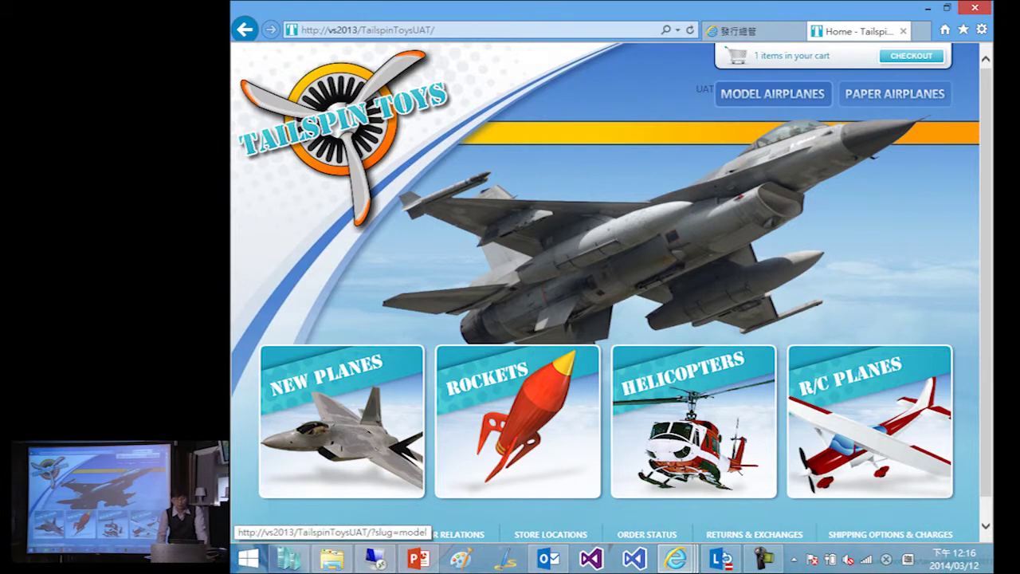
left_click(734, 30)
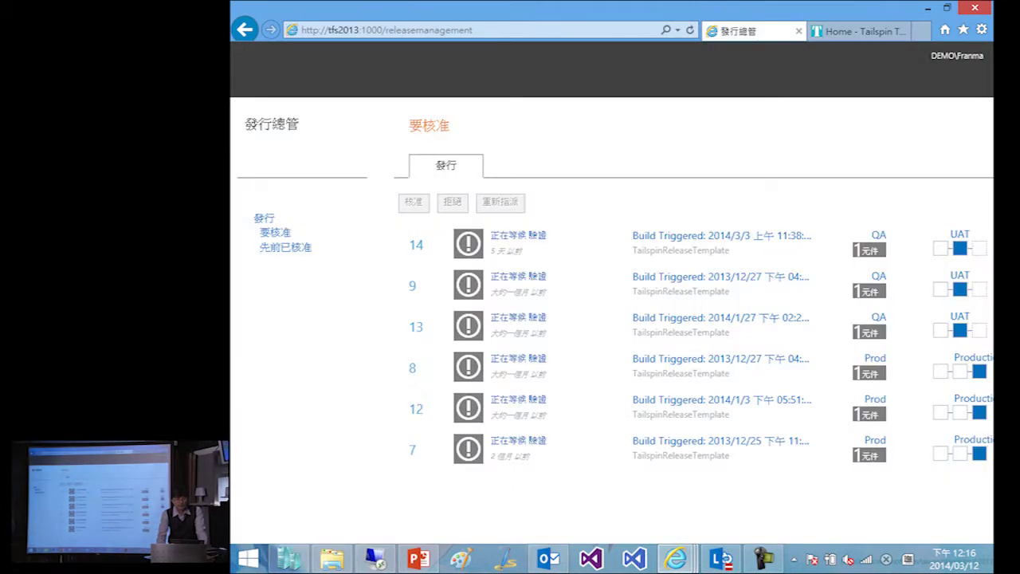
key("F5")
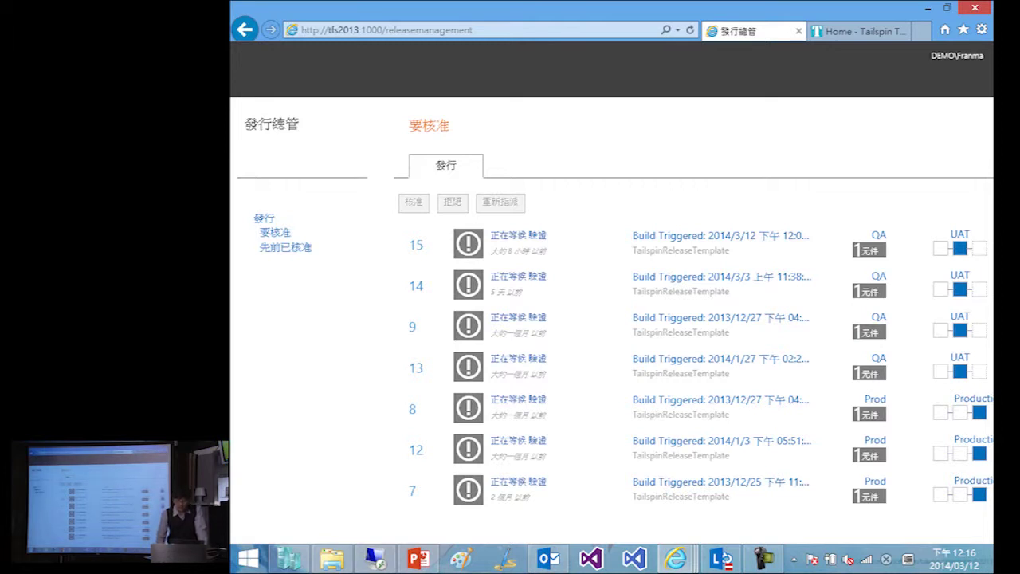
Step: Switch to PowerPoint, start the slide show from slide 28, and advance to the "Release Management 自動化佈署方案" slide
left_click(928, 8)
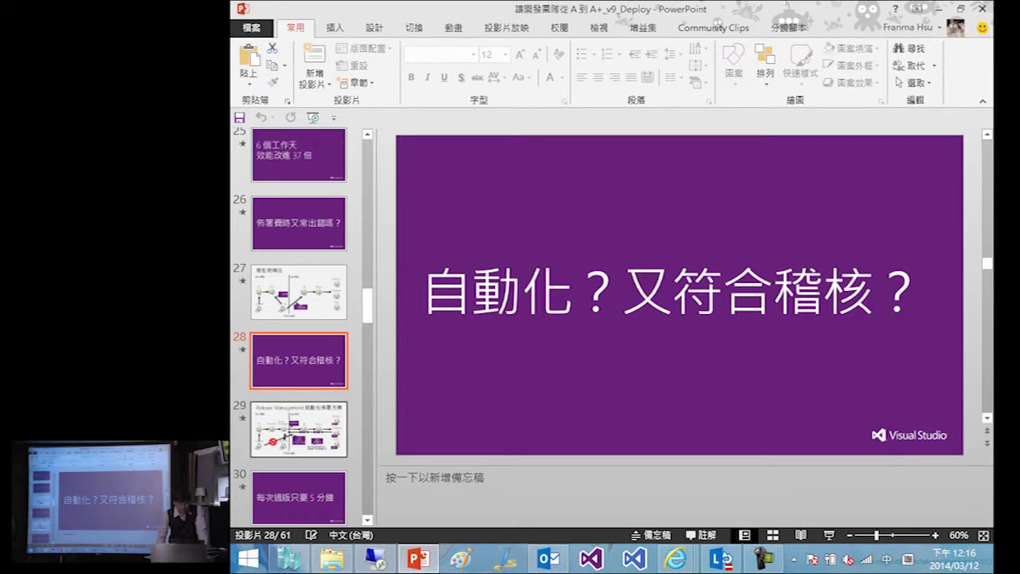
left_click(830, 535)
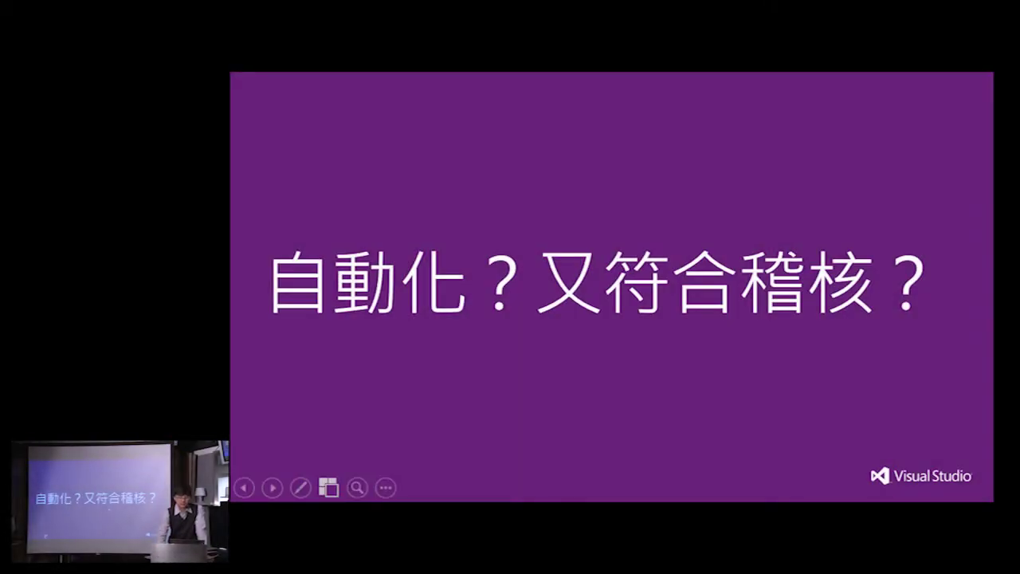
key("Right")
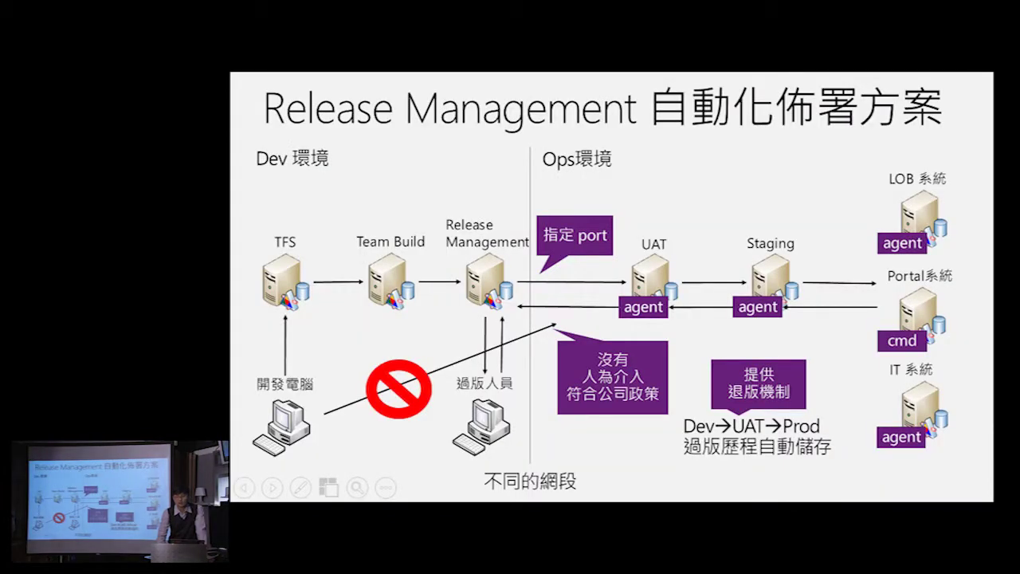